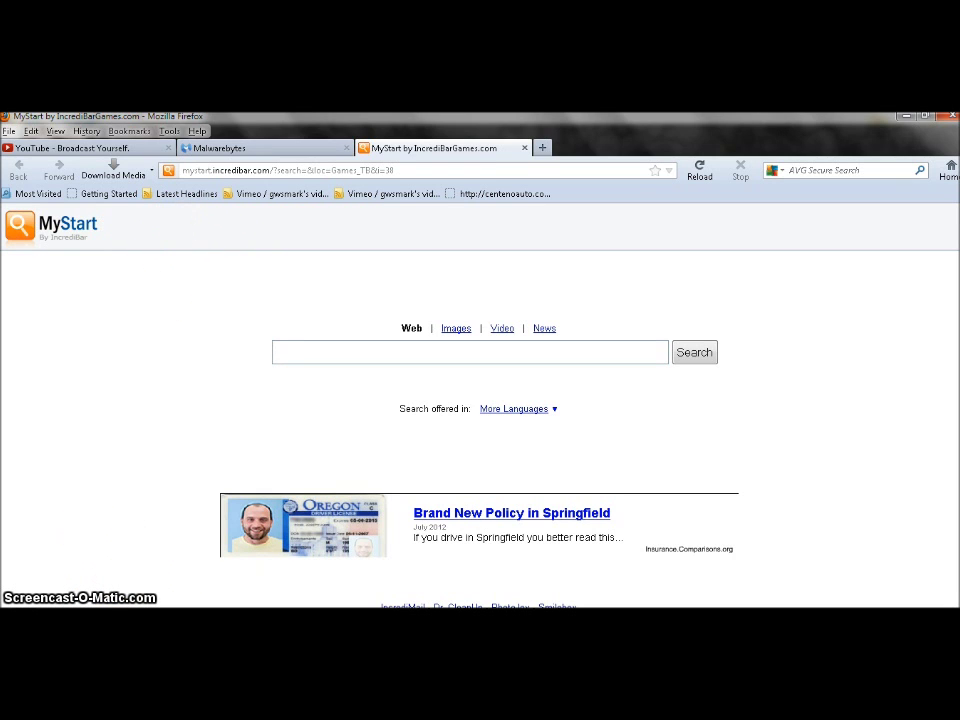
Step: Search the Start menu for 'uninstall', then clear the search back to the default menu
key("super")
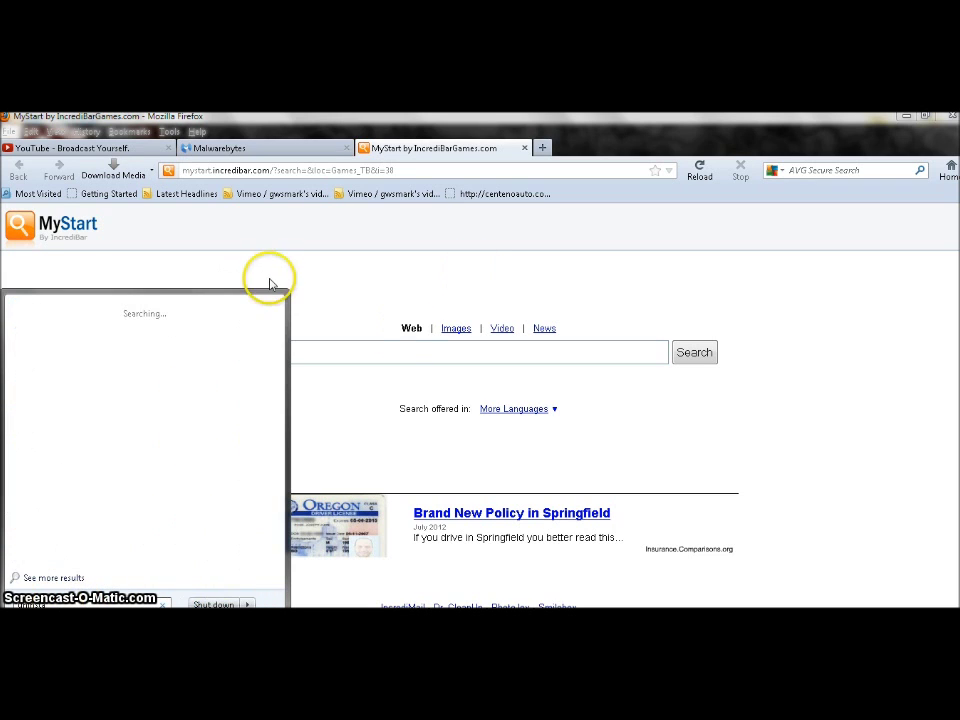
type("uninstall")
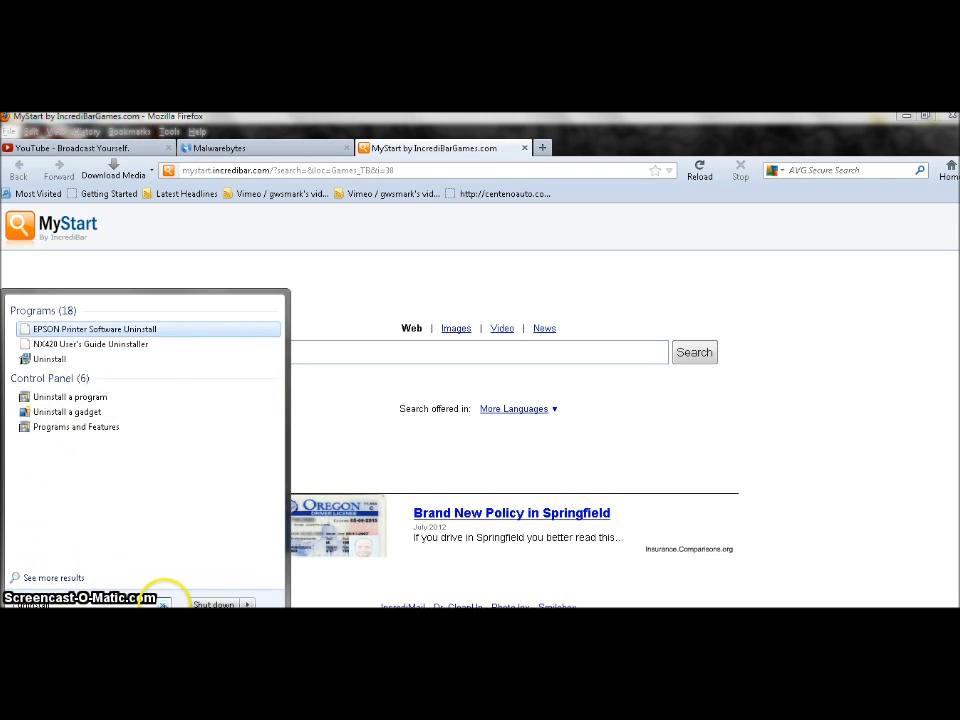
key("super")
key("super")
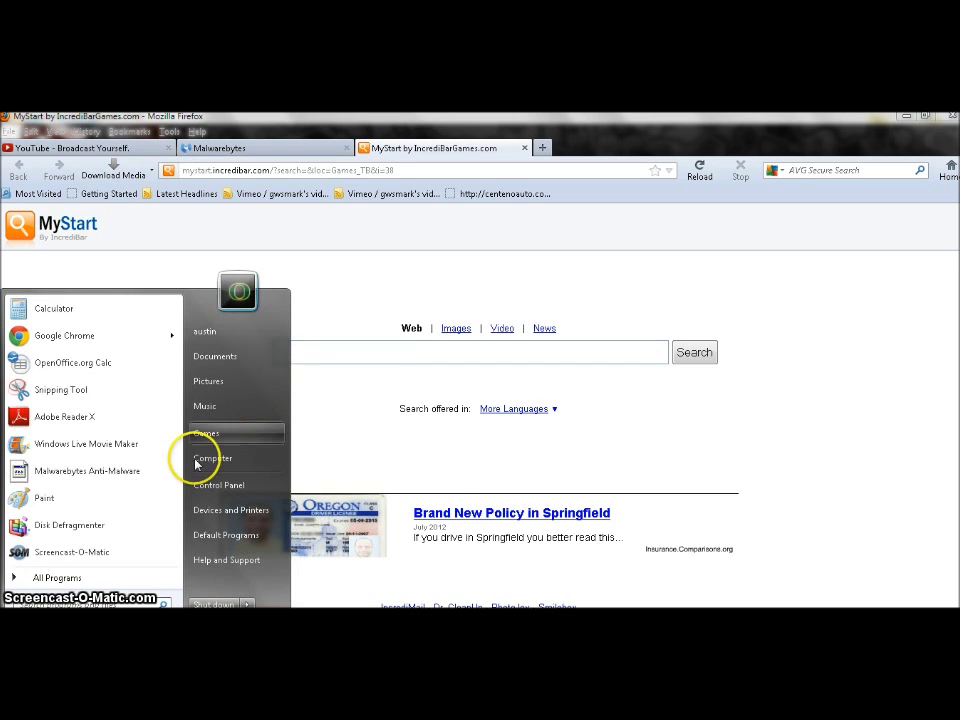
Step: Open Control Panel's Programs and Features list and scroll down to HP Wireless Assistant
left_click(228, 487)
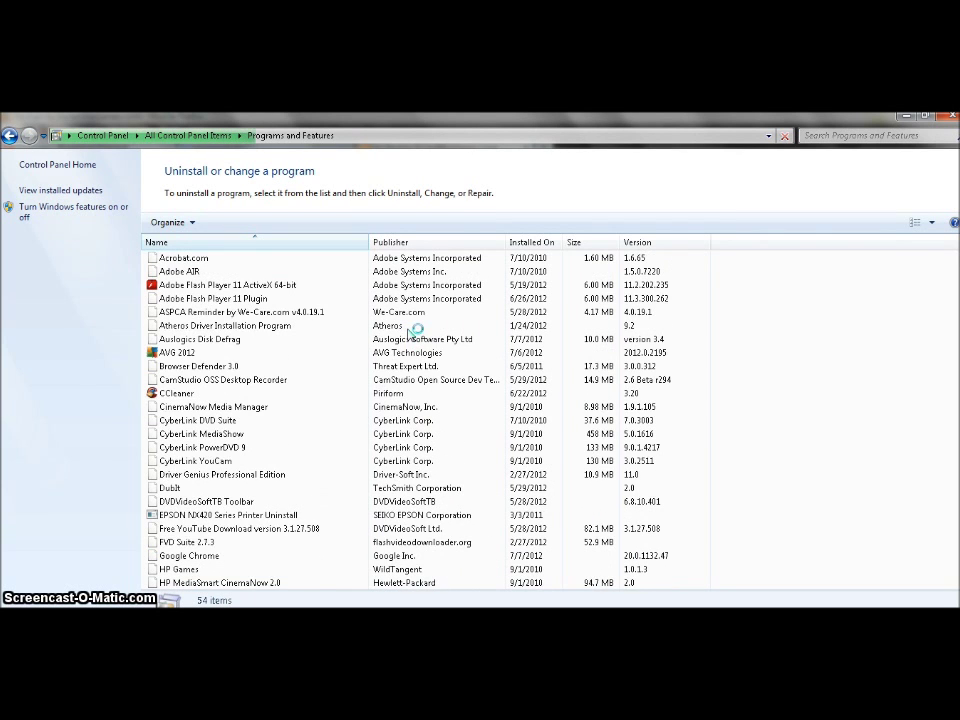
scroll(325, 425, "down", 6)
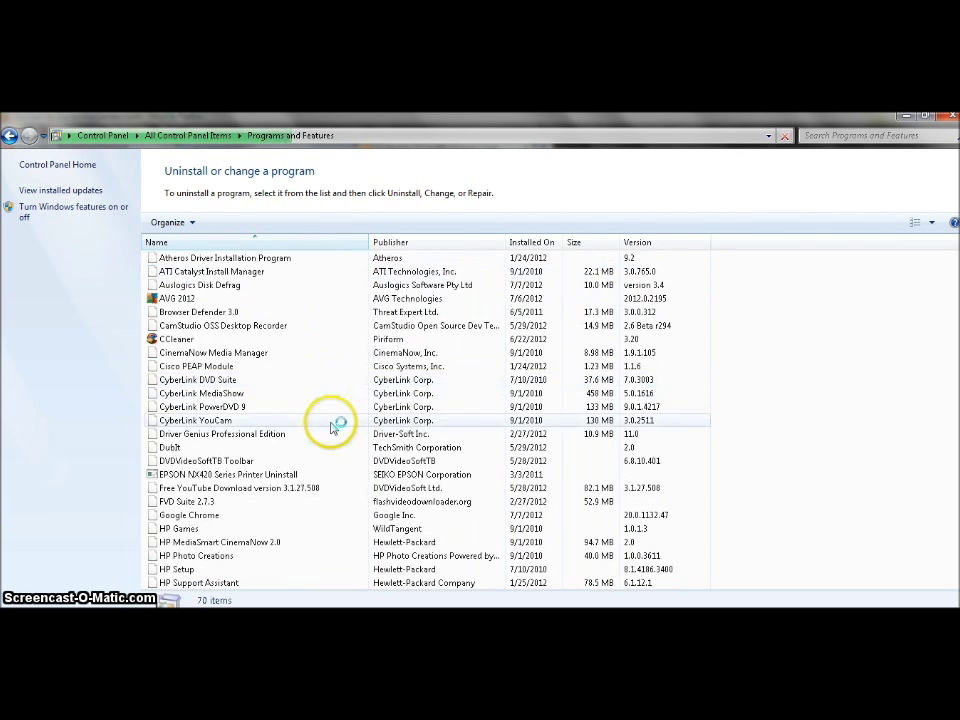
scroll(325, 440, "down", 2)
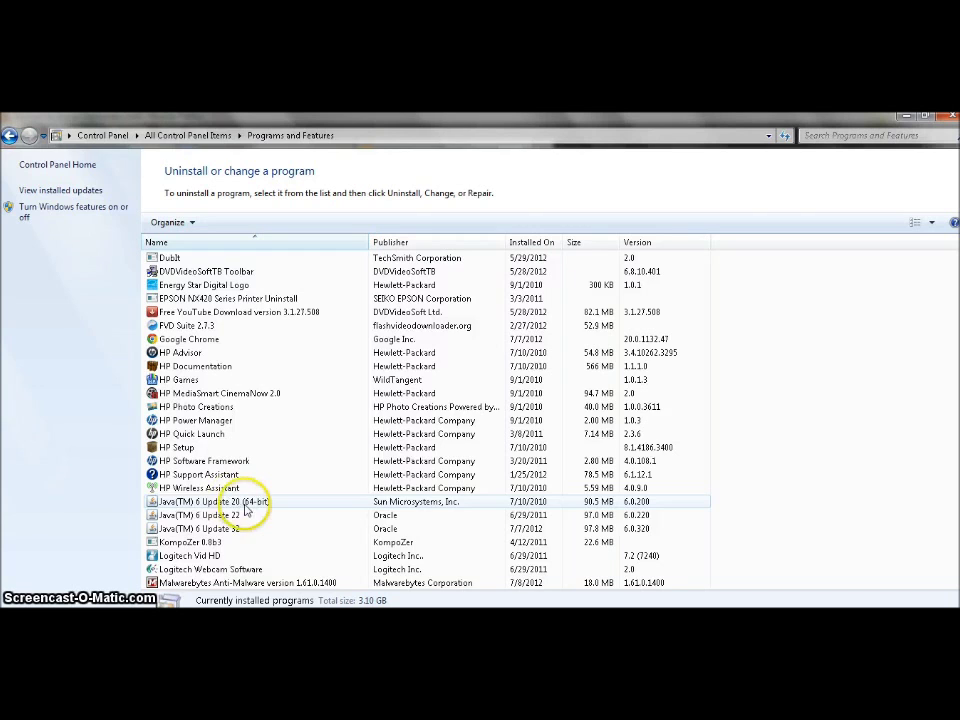
scroll(245, 506, "down", 1)
Step: Start uninstalling HP Wireless Assistant, then decline the removal so it stays installed
left_click(211, 449)
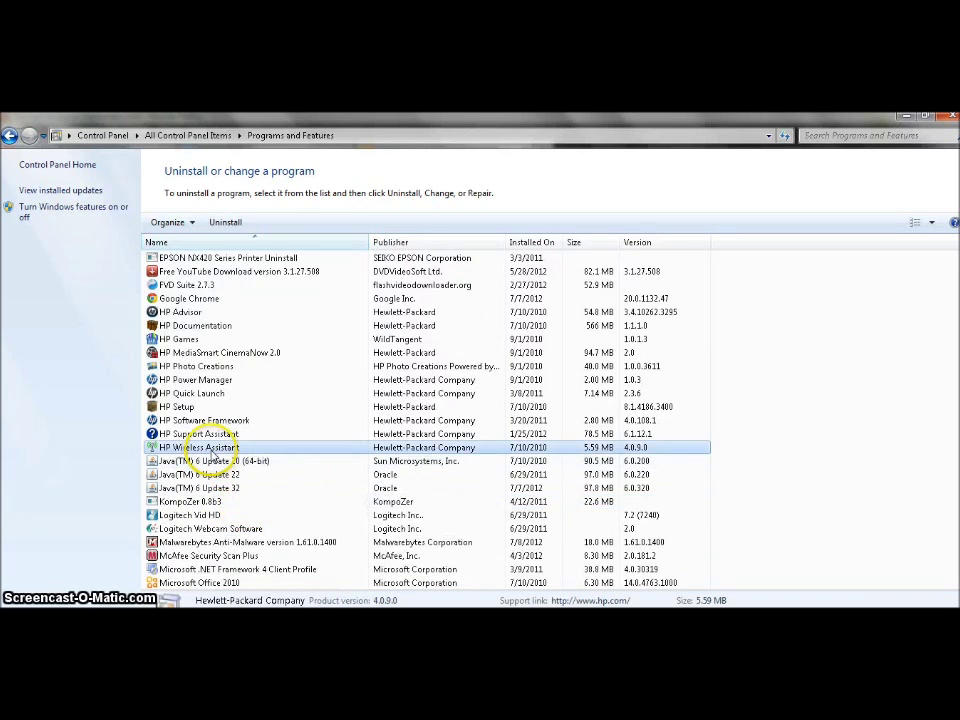
left_click(230, 223)
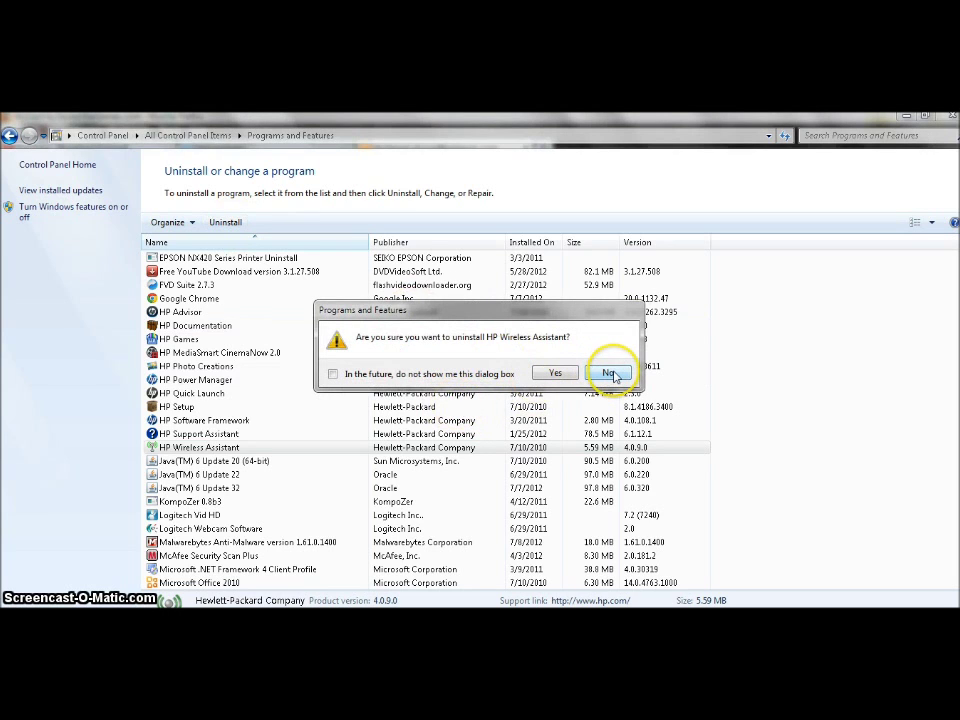
left_click(609, 373)
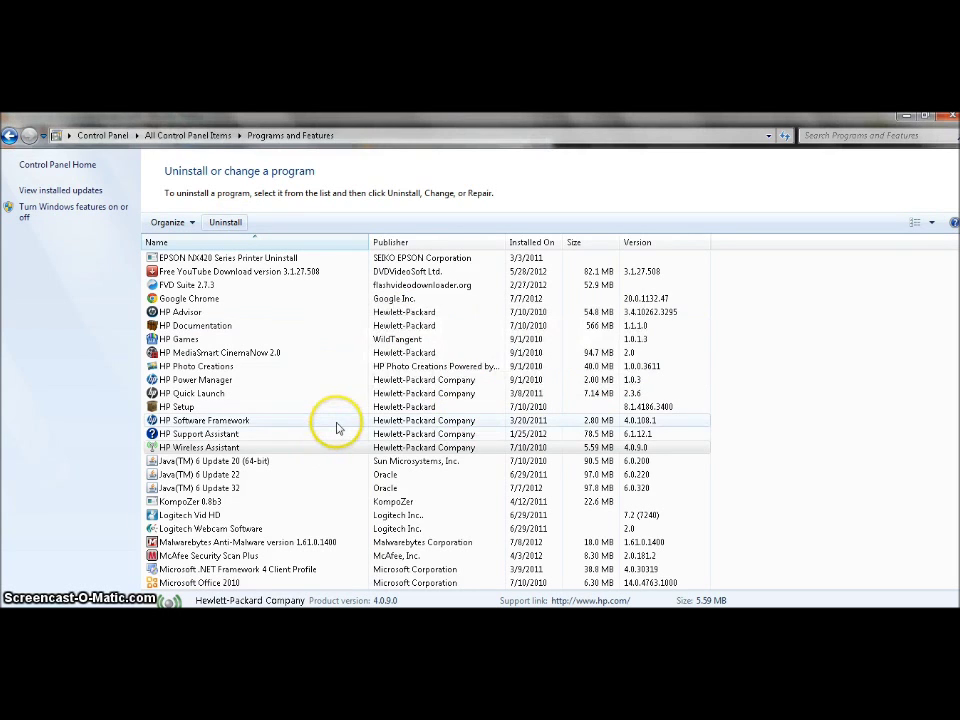
Step: Start and then cancel uninstalling Visual Studio 2008 x64 Redistributables, then close Programs and Features
scroll(955, 487, "down", 11)
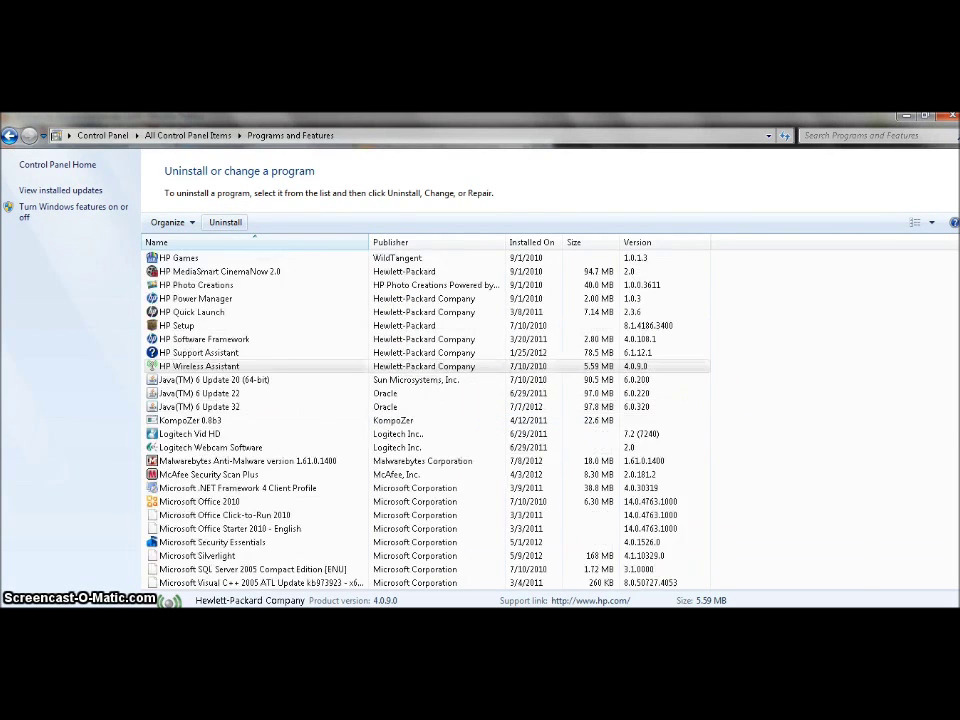
scroll(950, 495, "down", 4)
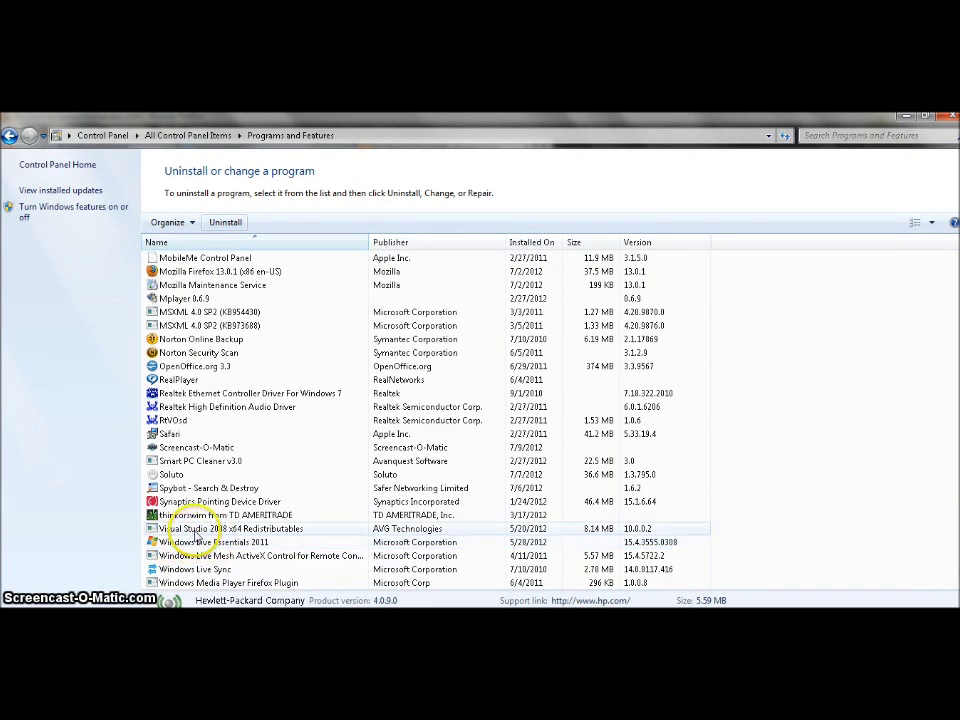
left_click(180, 529)
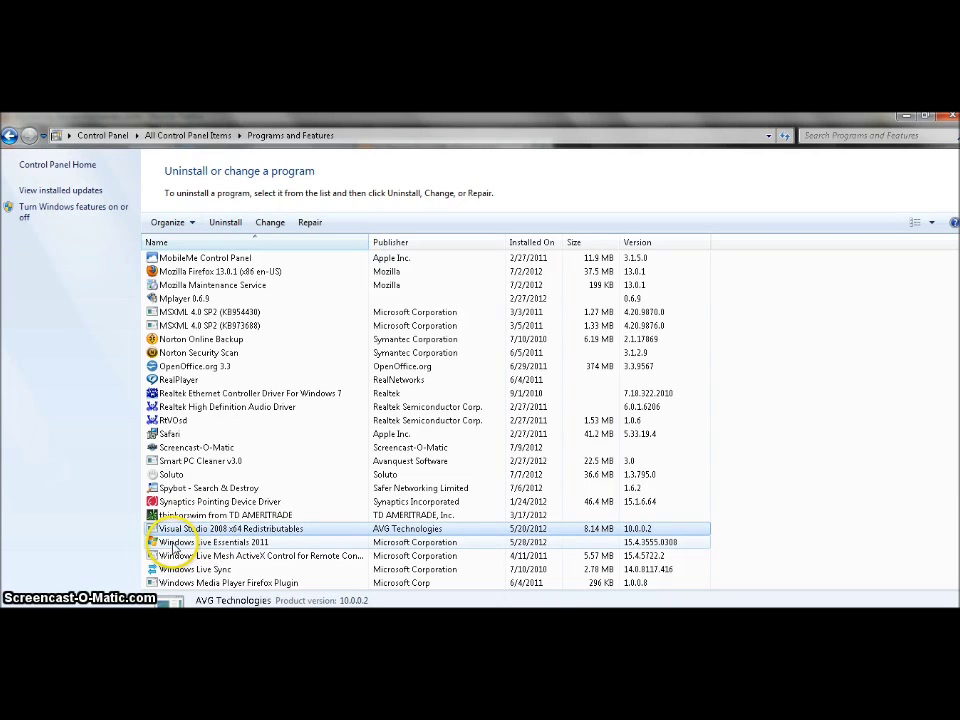
left_click(232, 224)
left_click(608, 373)
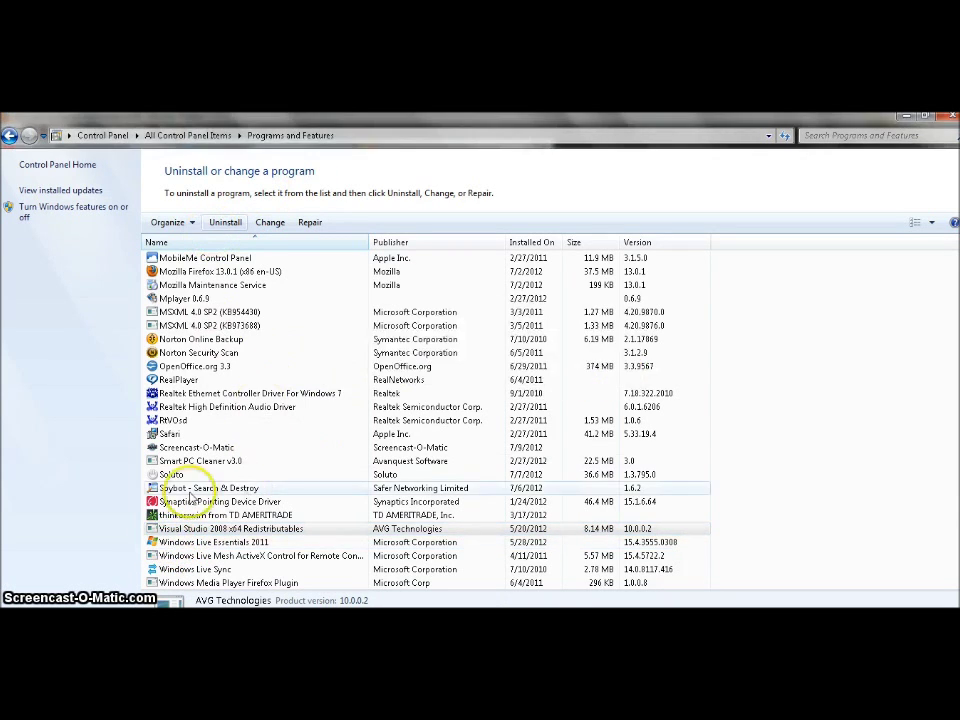
left_click(950, 118)
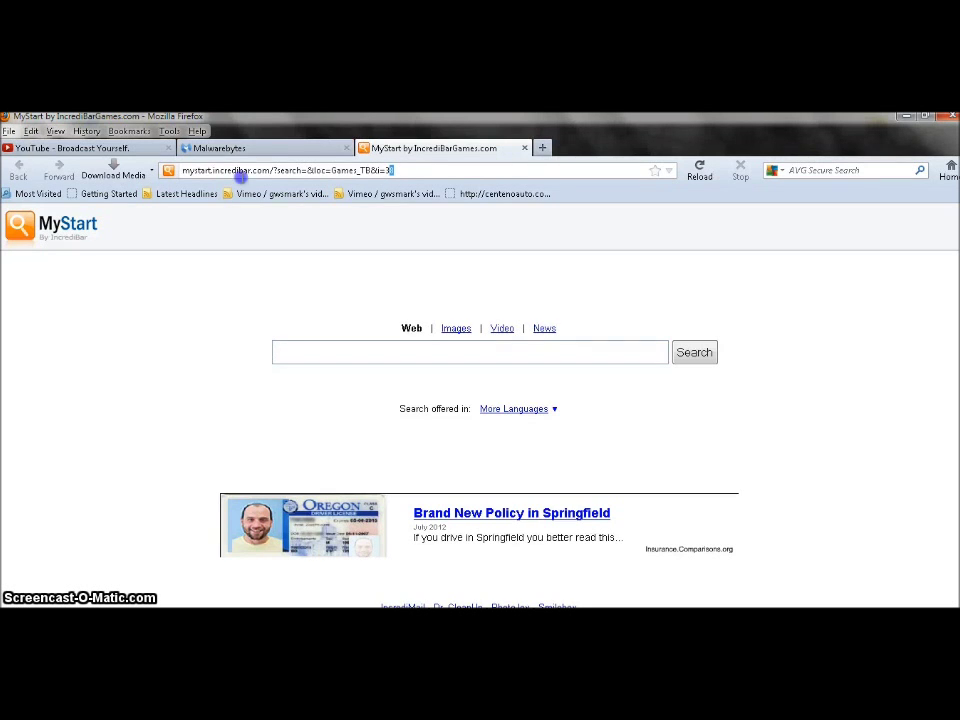
Step: Replace the MyStart address with about:config and load the preferences page
left_click(300, 170)
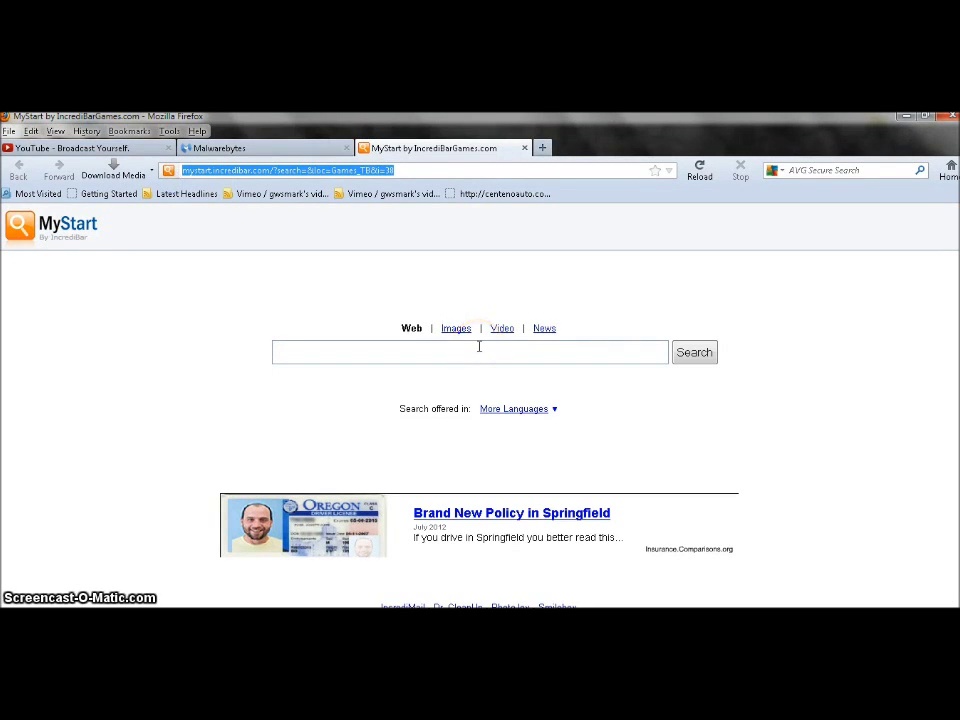
type("about:config")
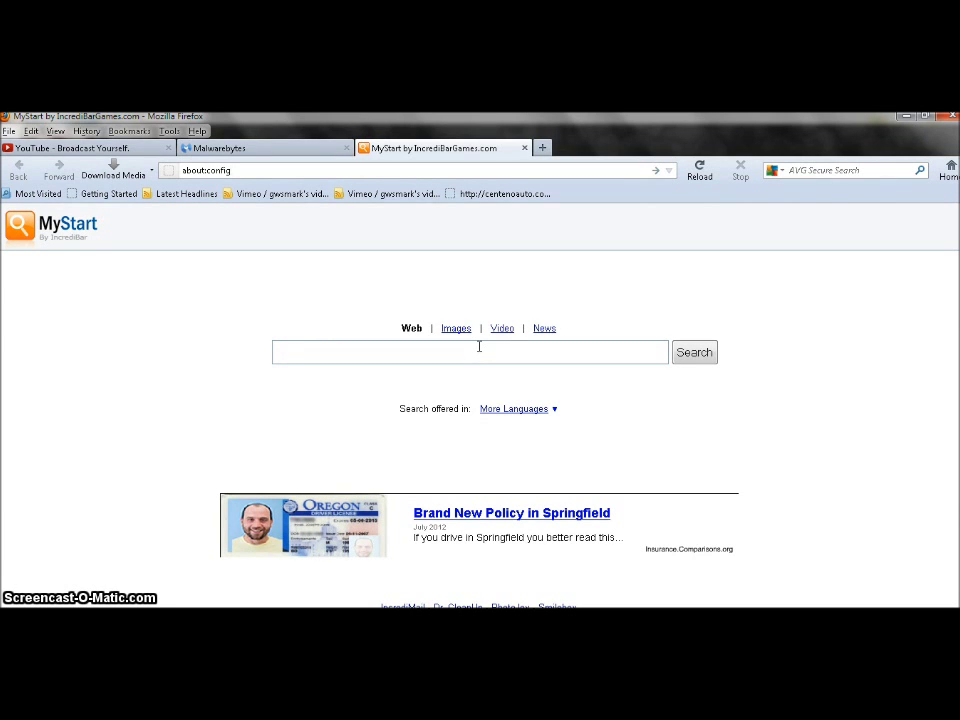
key("Return")
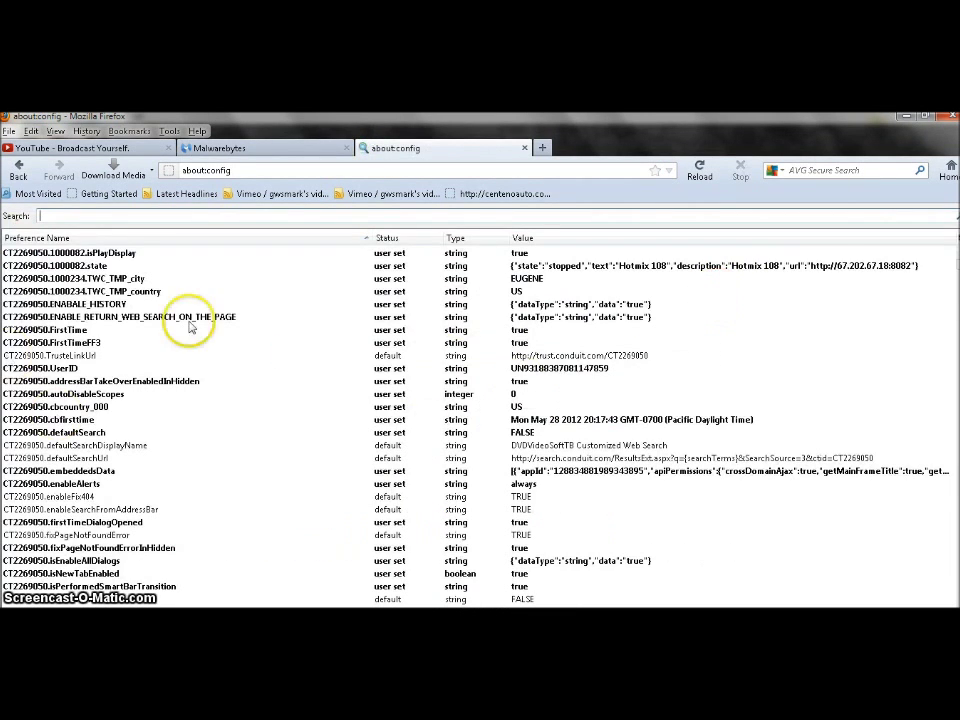
Step: Find keyword.URL in about:config, delete its AVG search URL, then load the home page
scroll(952, 265, "down", 1)
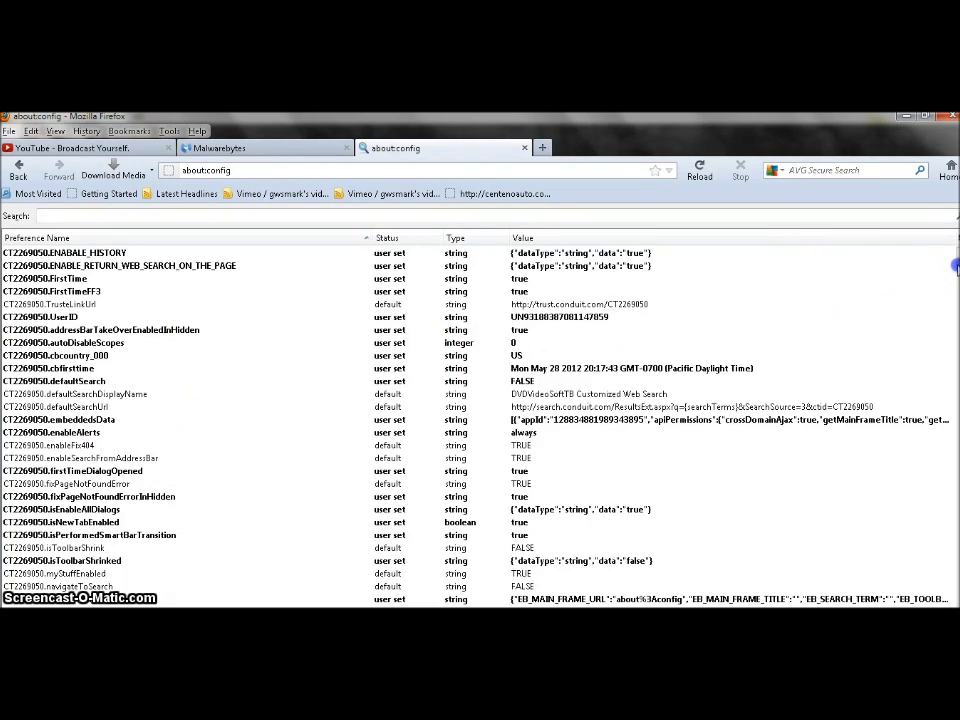
left_click_drag(955, 267, 952, 484)
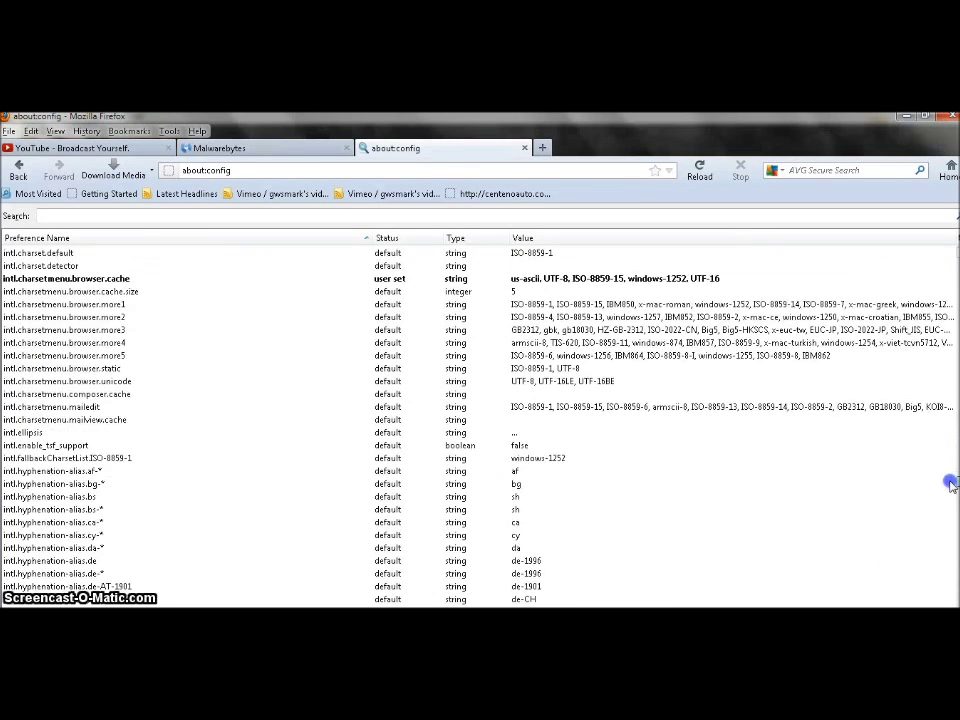
scroll(456, 412, "down", 15)
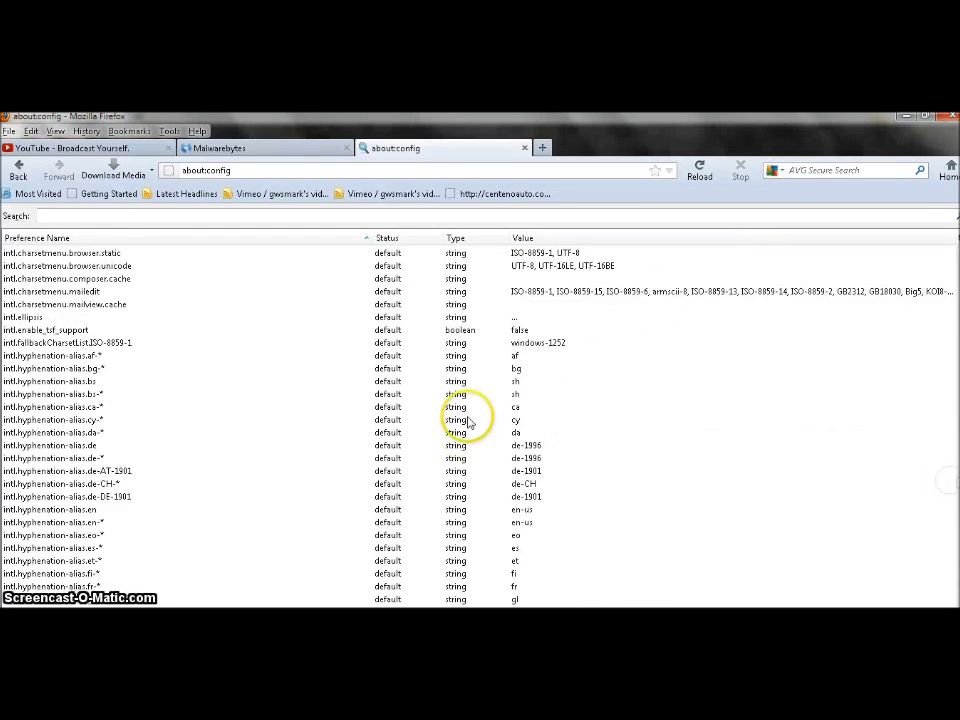
left_click(954, 552)
left_click(955, 553)
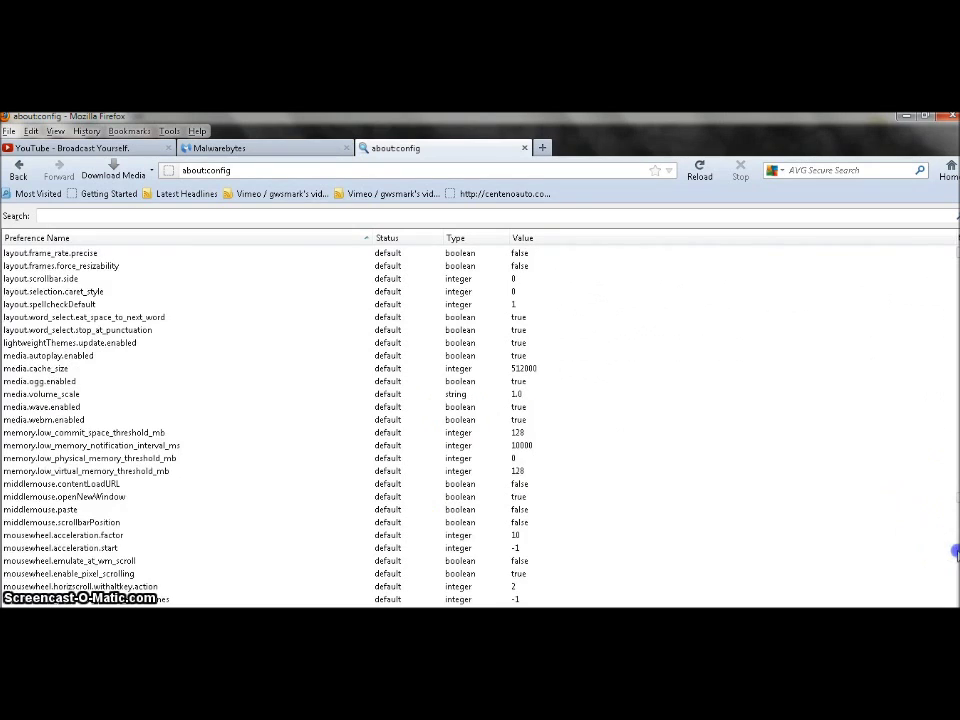
key("Page_Up")
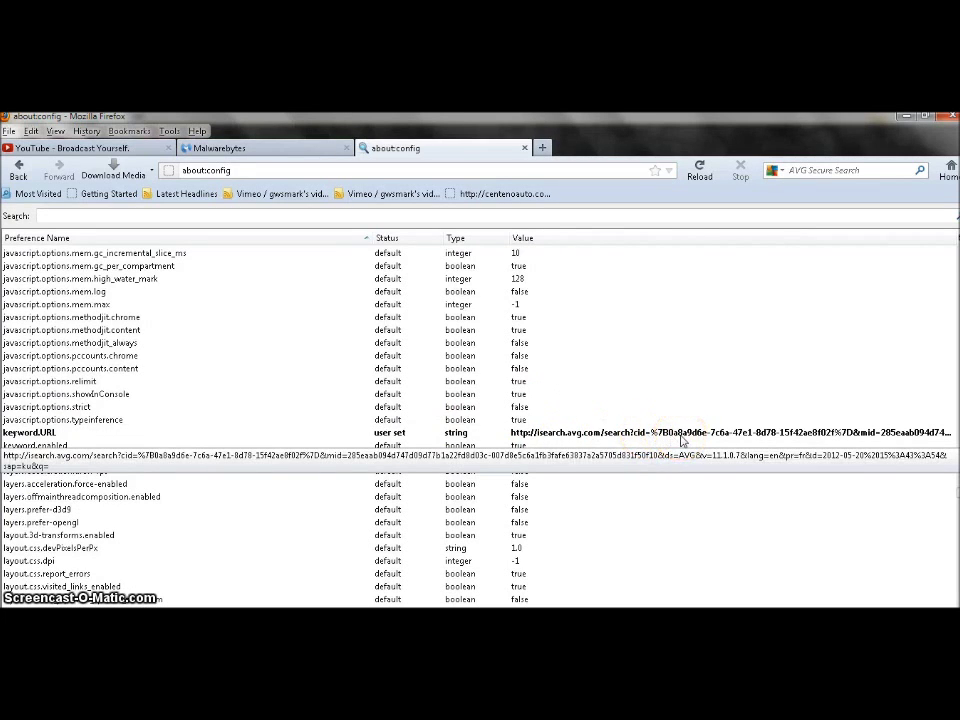
right_click(683, 437)
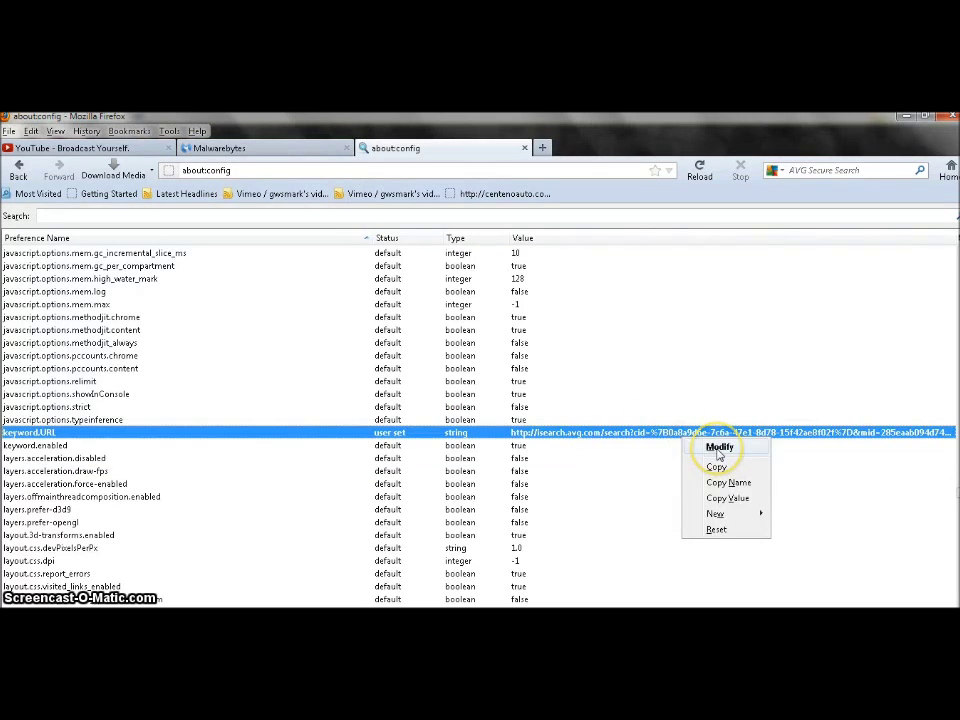
left_click(719, 448)
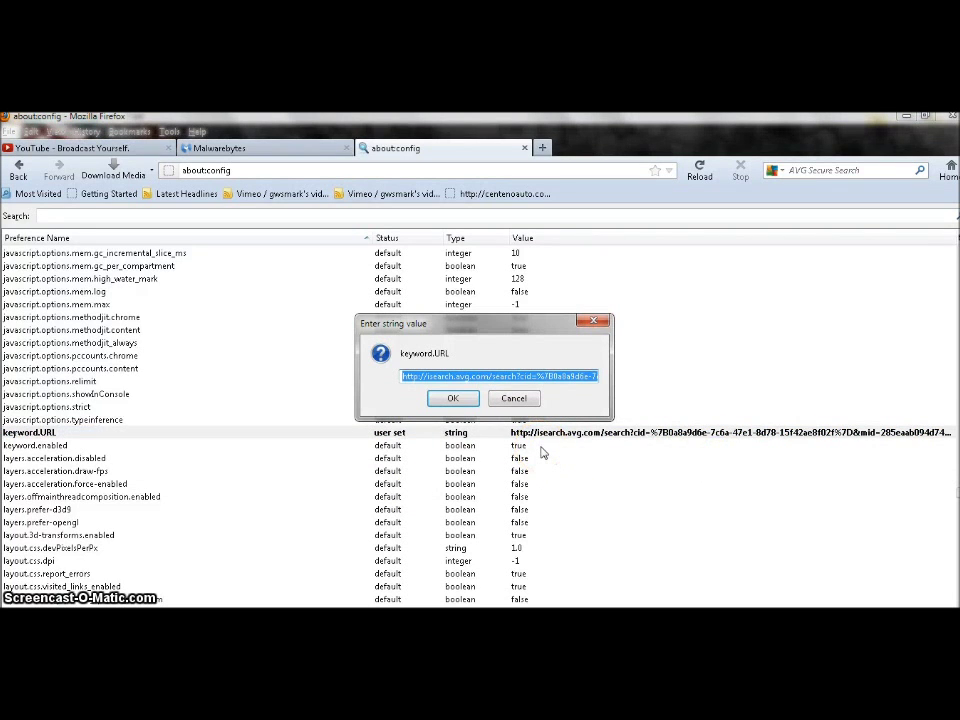
key("BackSpace")
left_click(452, 398)
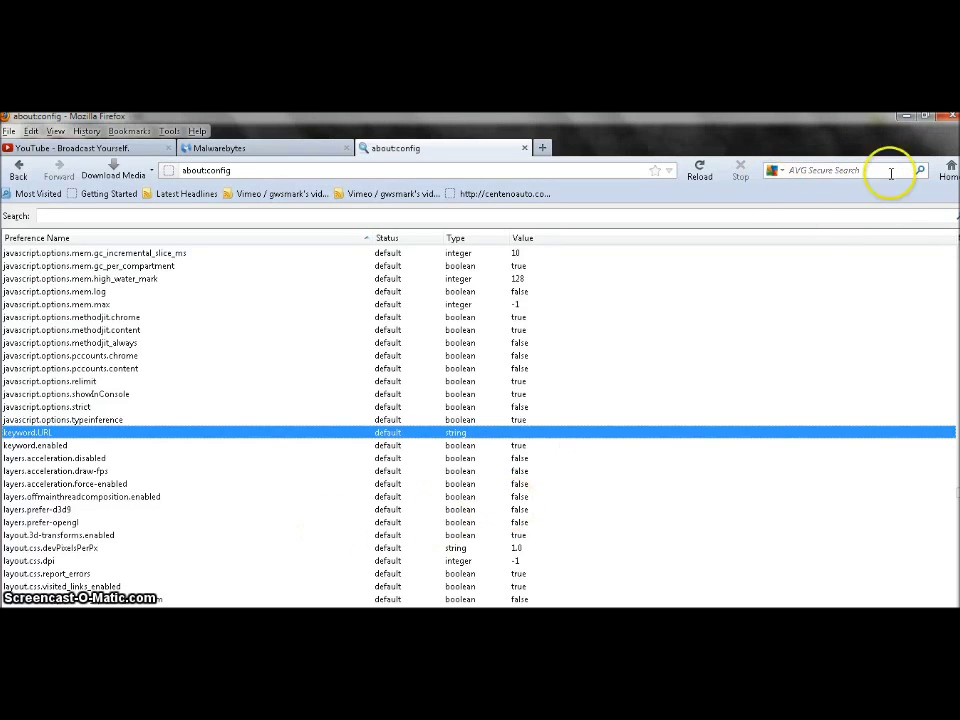
left_click(945, 174)
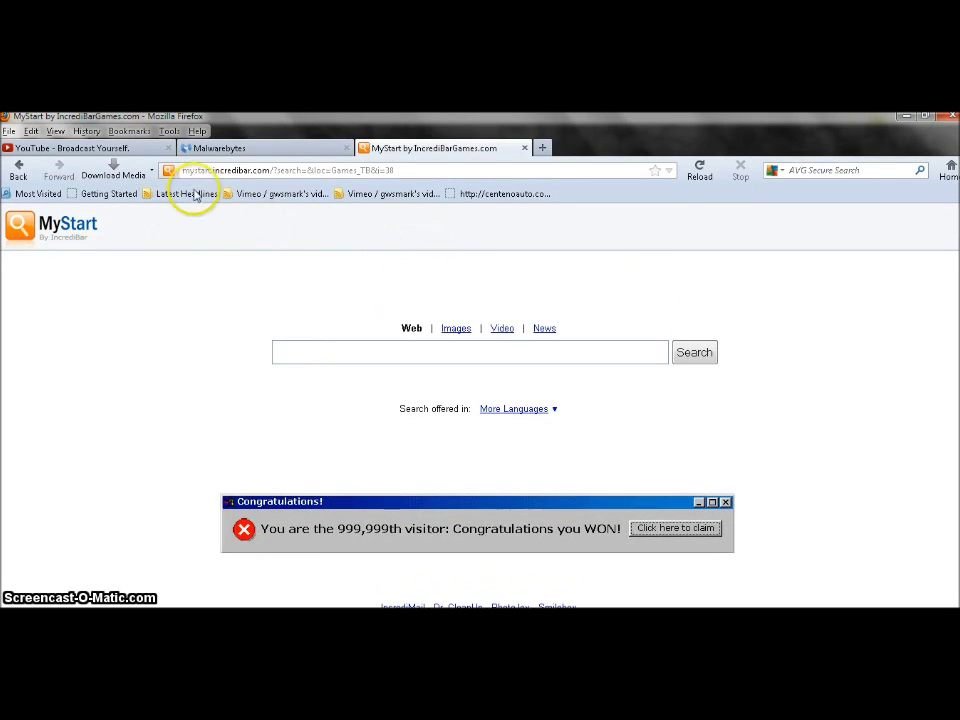
left_click(130, 131)
mouse_move(168, 131)
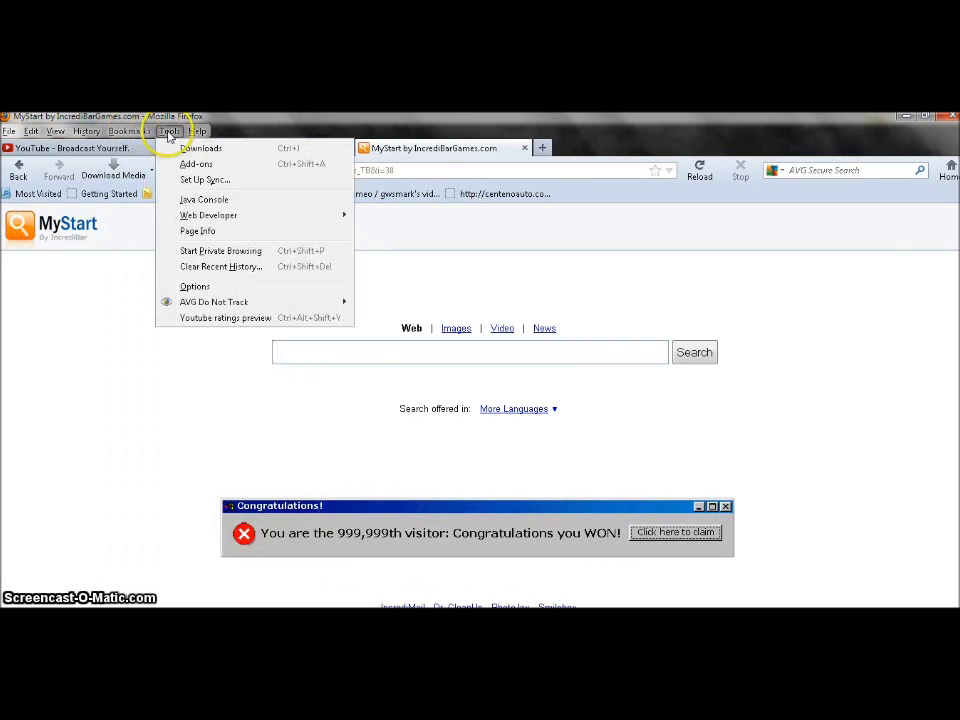
left_click(199, 287)
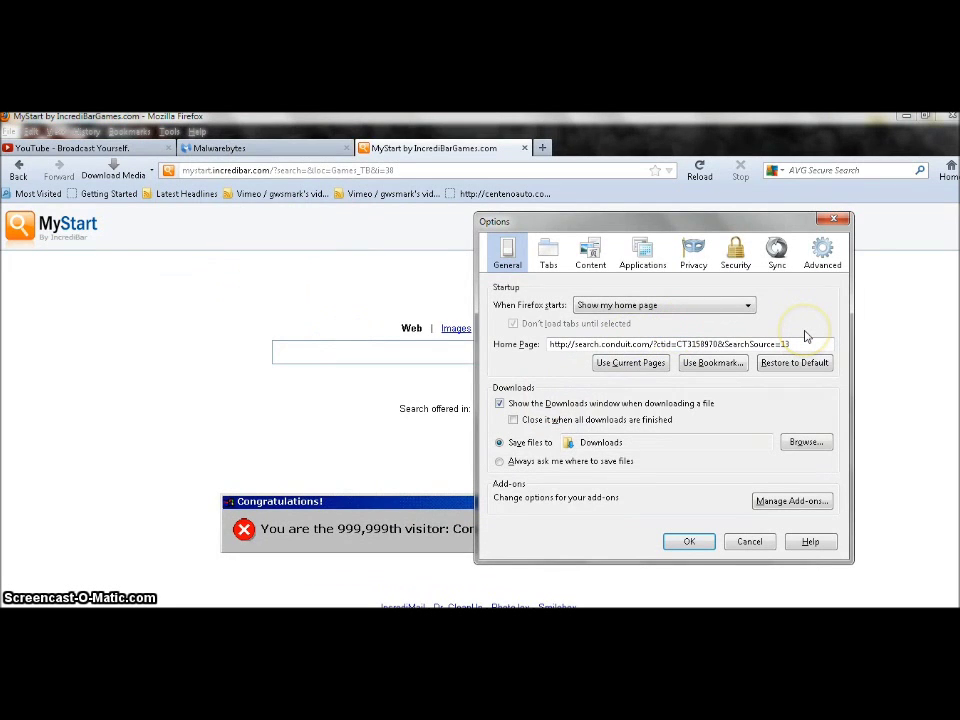
left_click_drag(791, 343, 484, 362)
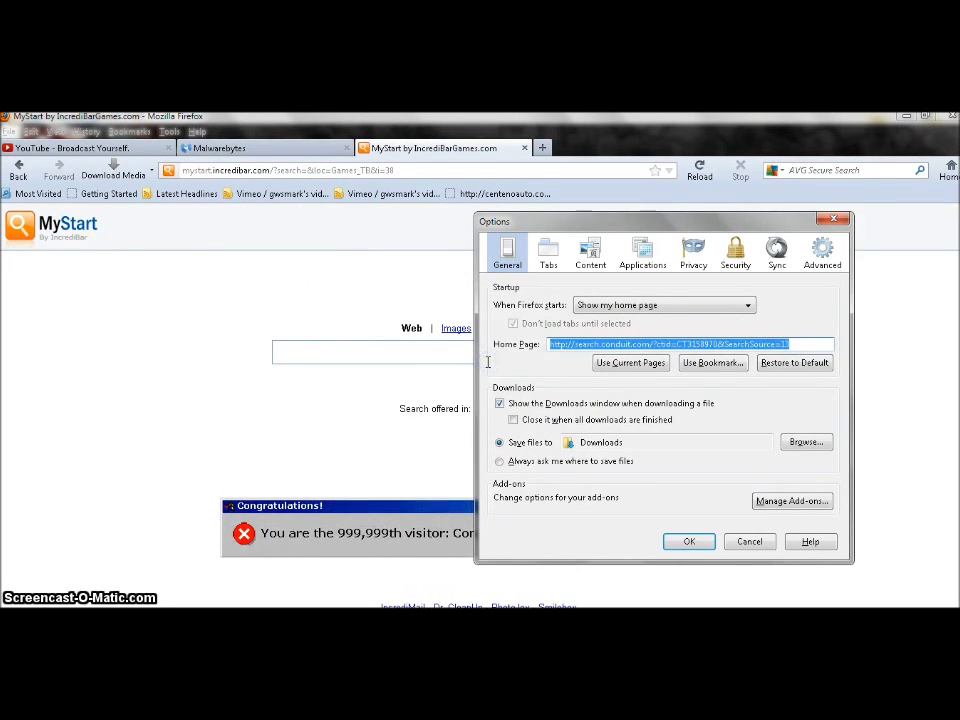
type("www.")
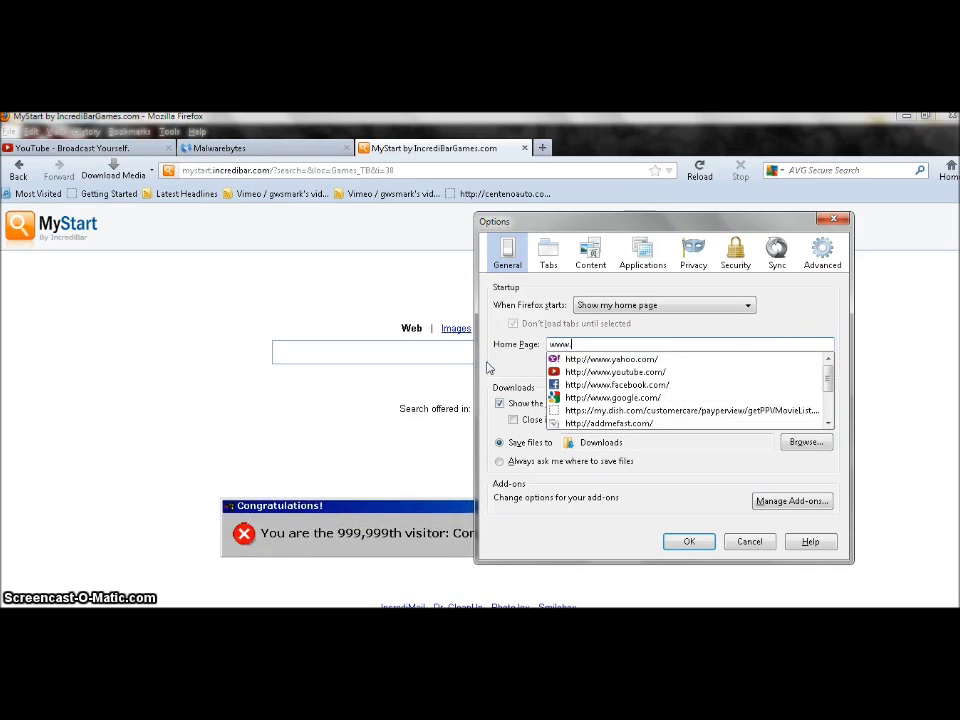
type("google")
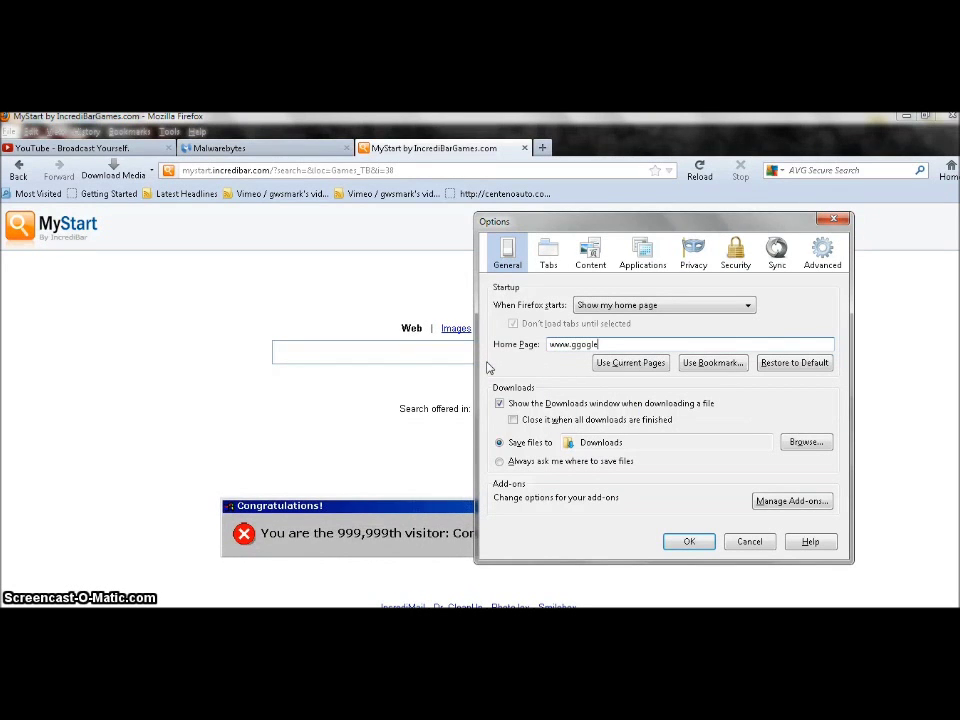
type(".com")
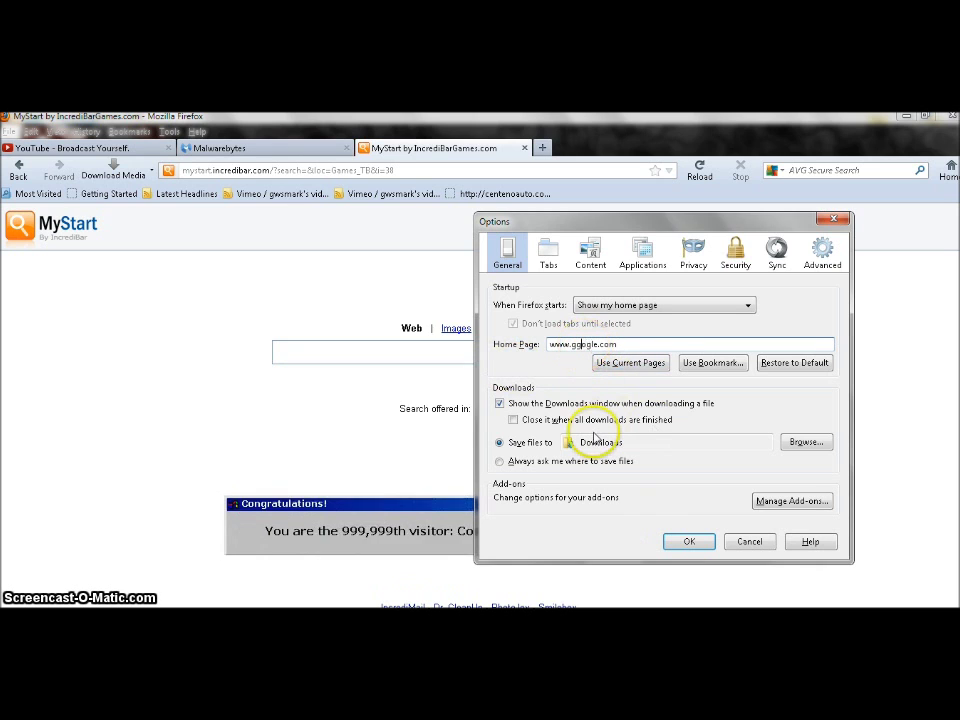
key("BackSpace")
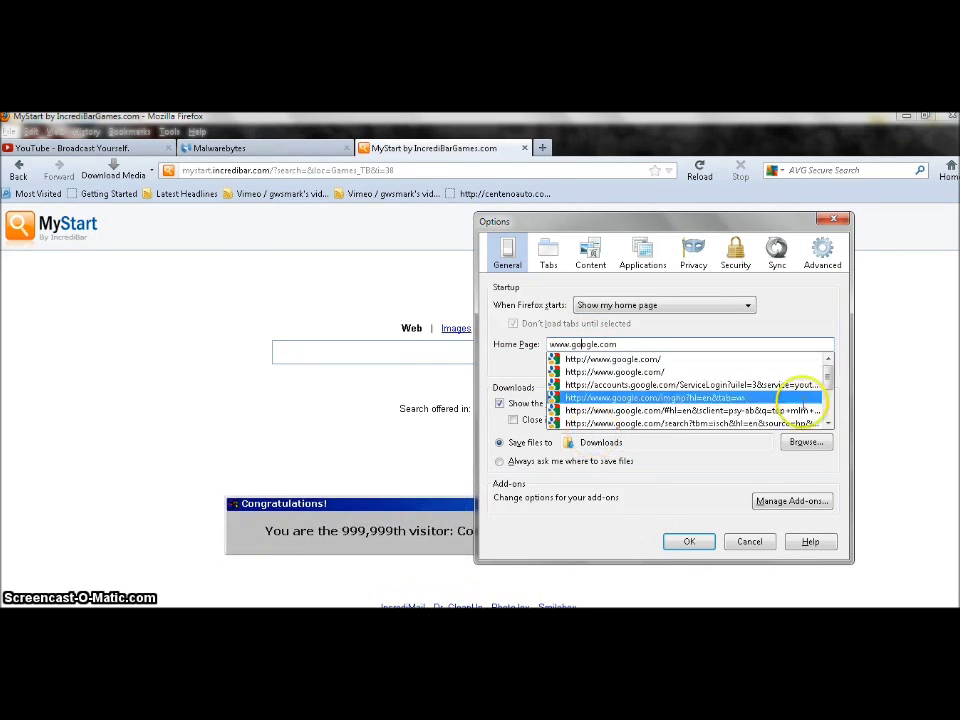
left_click(643, 356)
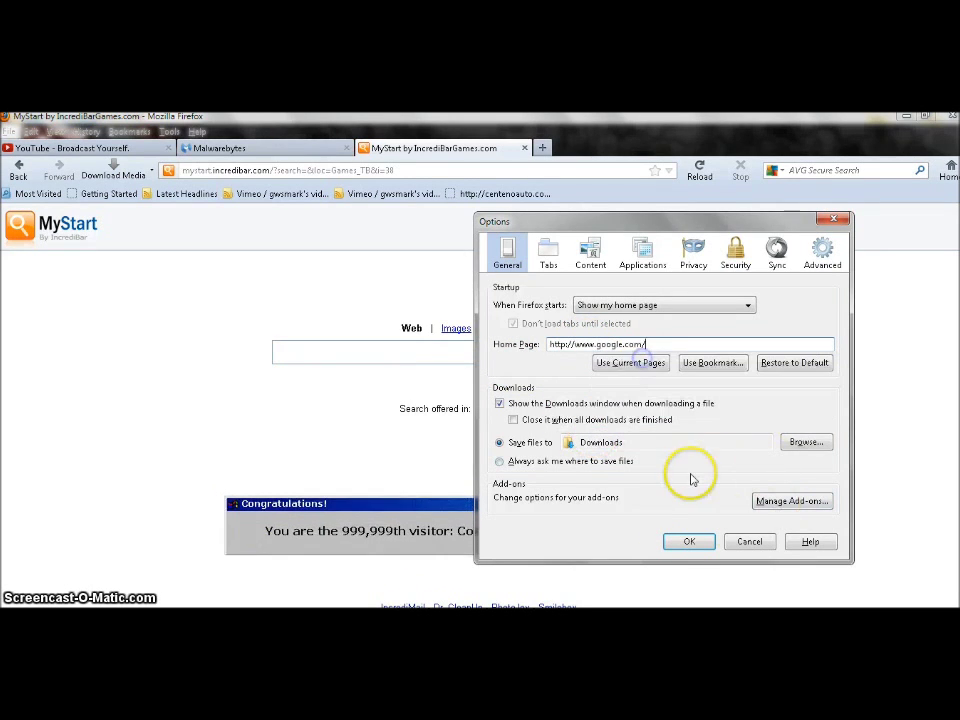
left_click(689, 541)
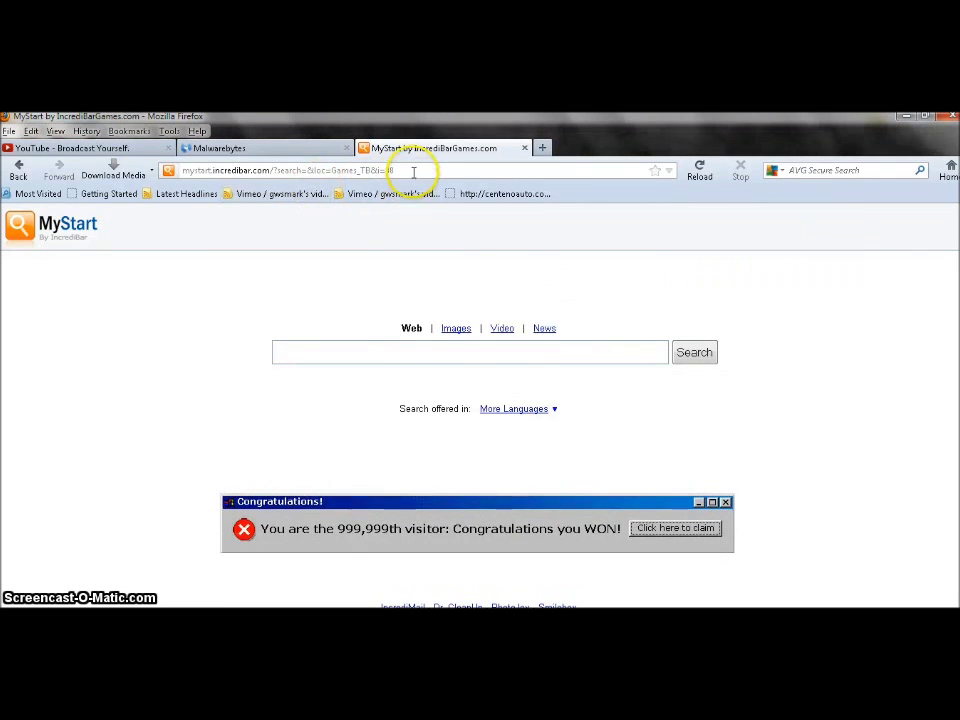
Step: Reopen about:config to confirm keyword.URL is still empty, then load the Google home page
left_click(414, 170)
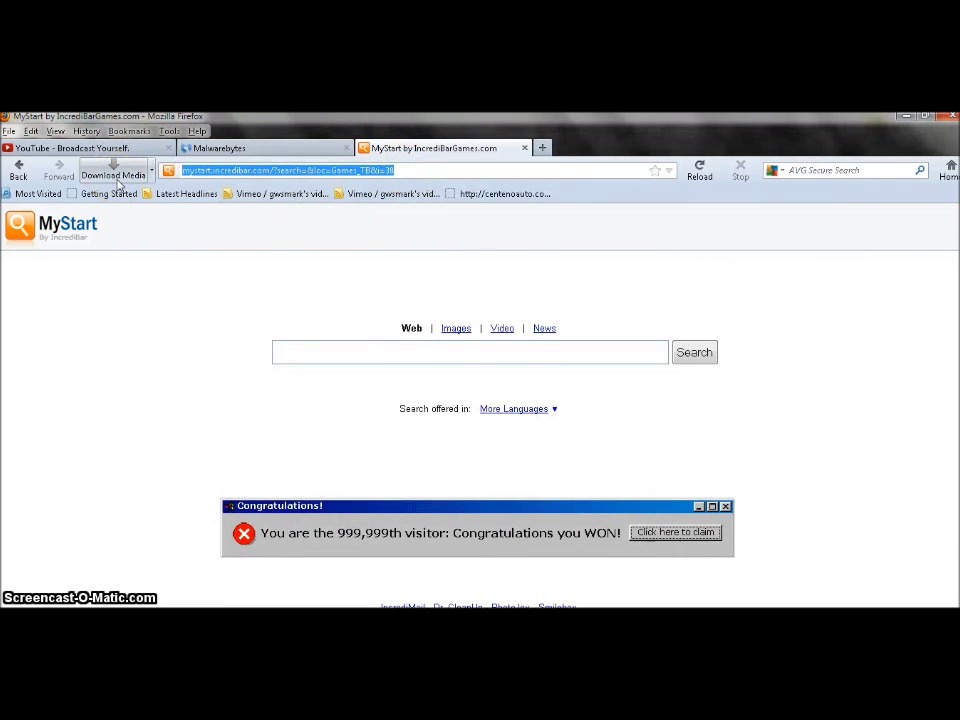
type("about:")
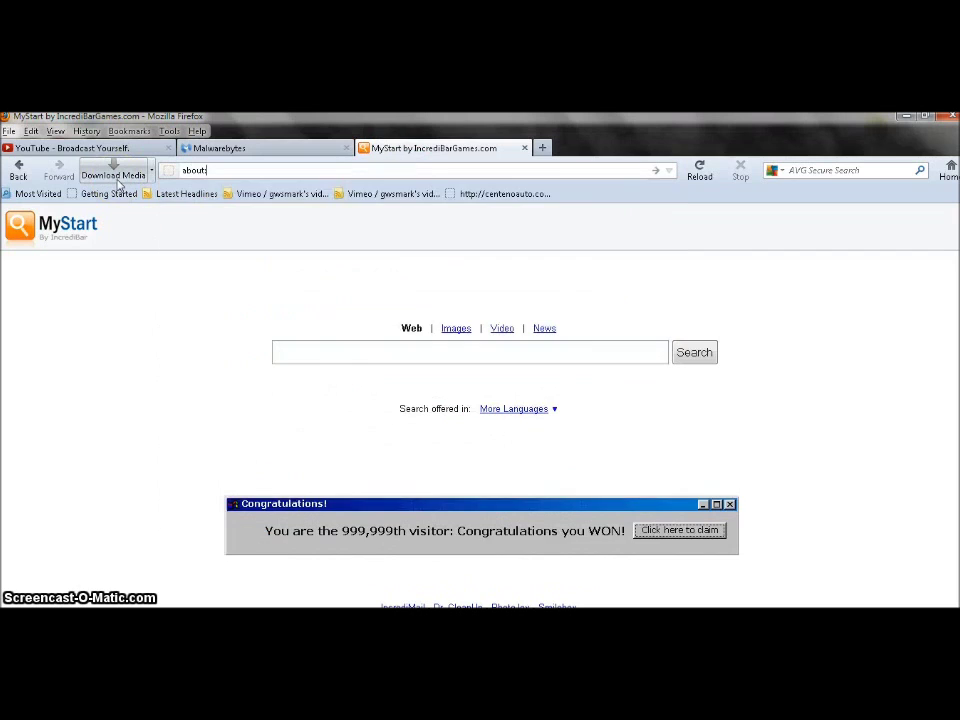
type("config")
key("Return")
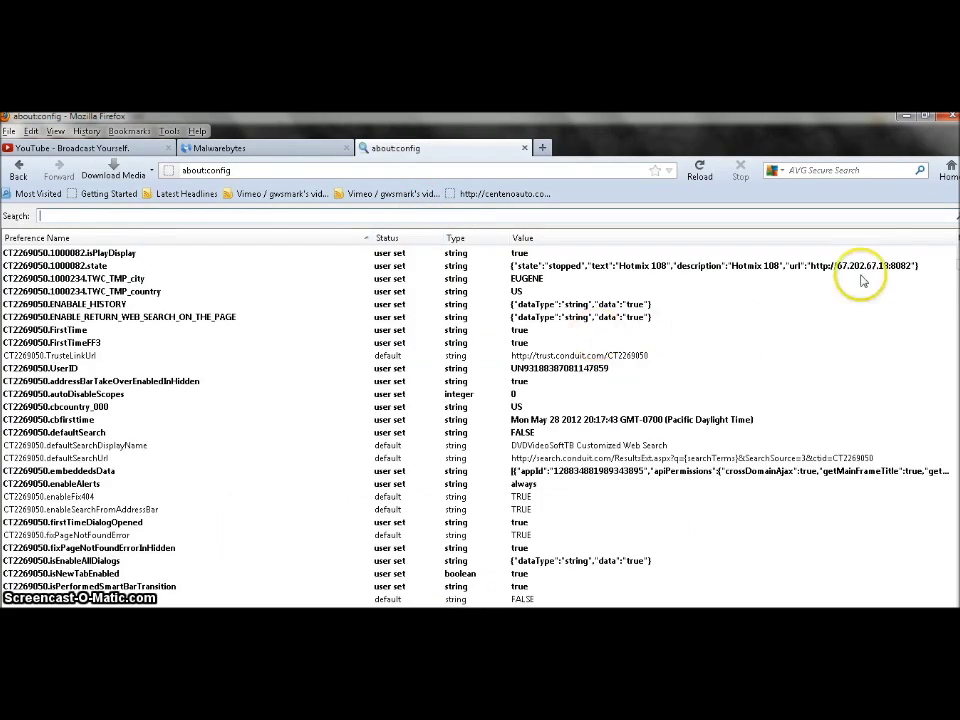
left_click_drag(950, 266, 948, 500)
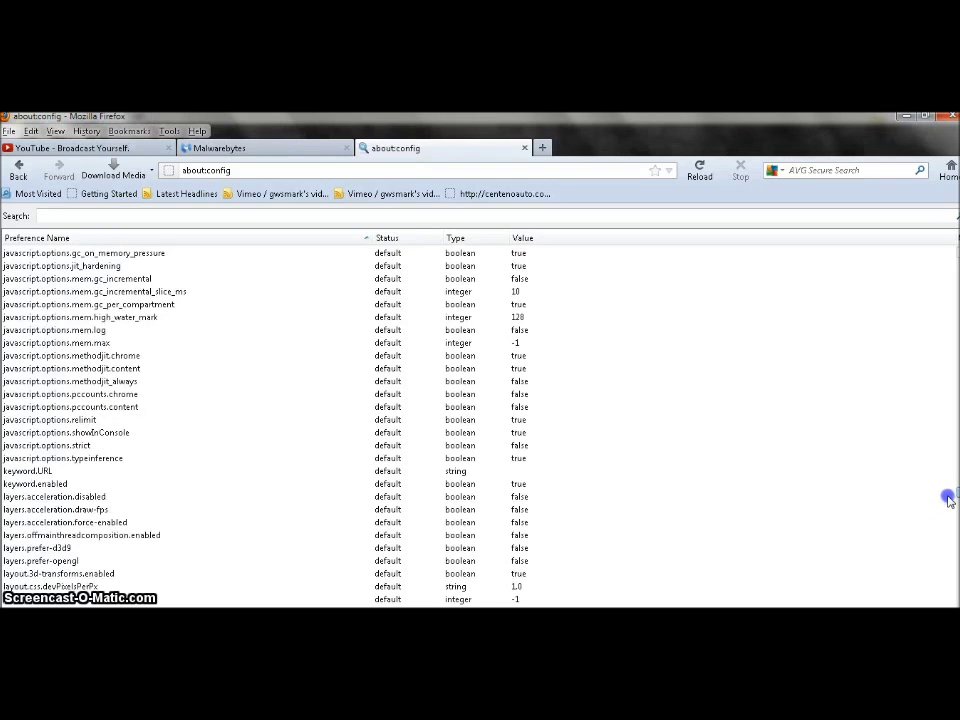
scroll(587, 440, "up", 6)
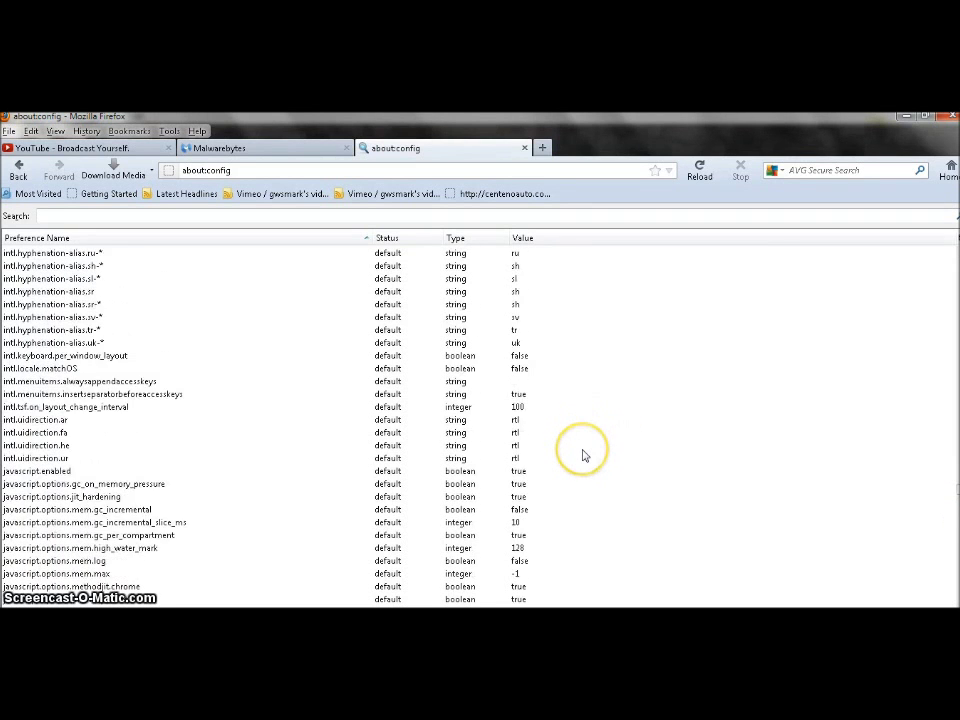
scroll(585, 455, "down", 9)
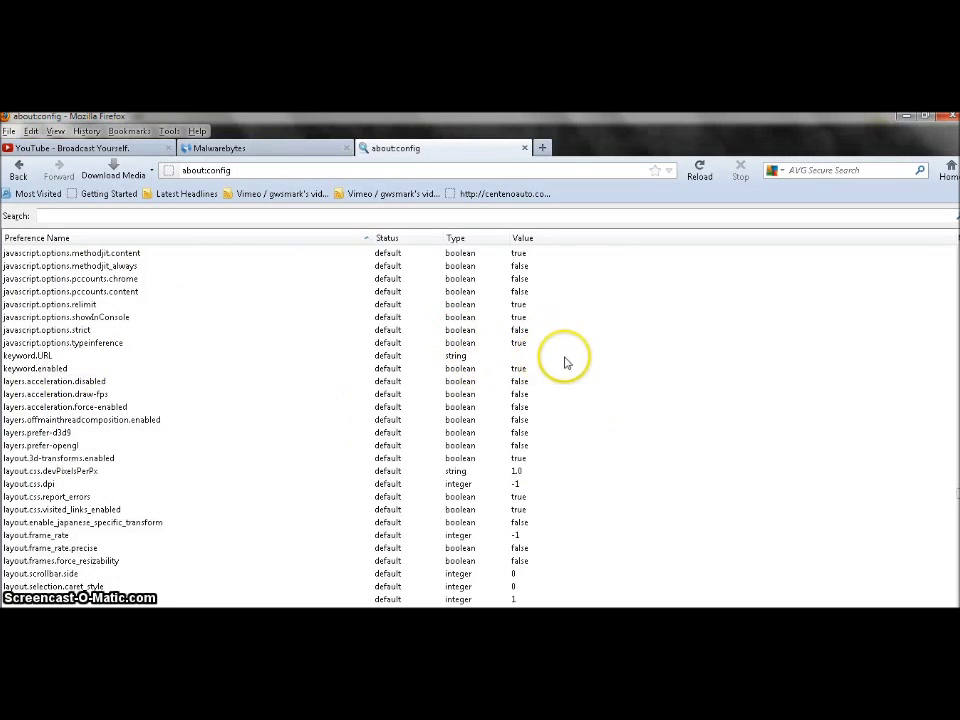
left_click(948, 168)
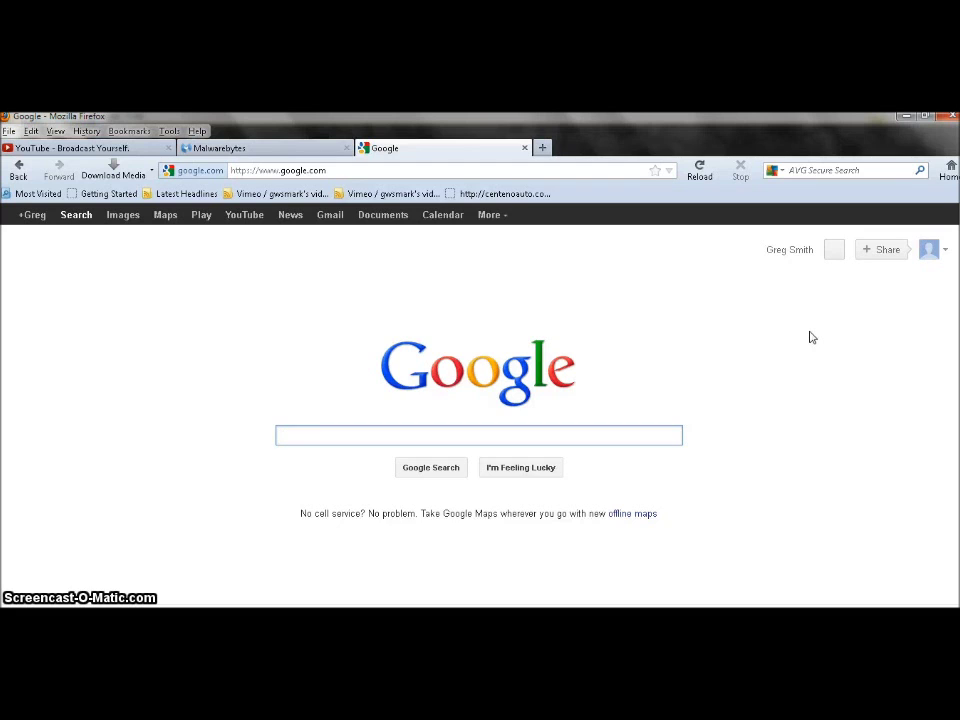
Step: Reload the Google home page and switch to the Malwarebytes tab
key("F5")
left_click(246, 150)
Step: Scroll down the Malwarebytes Anti-Malware product page
scroll(786, 360, "down", 1)
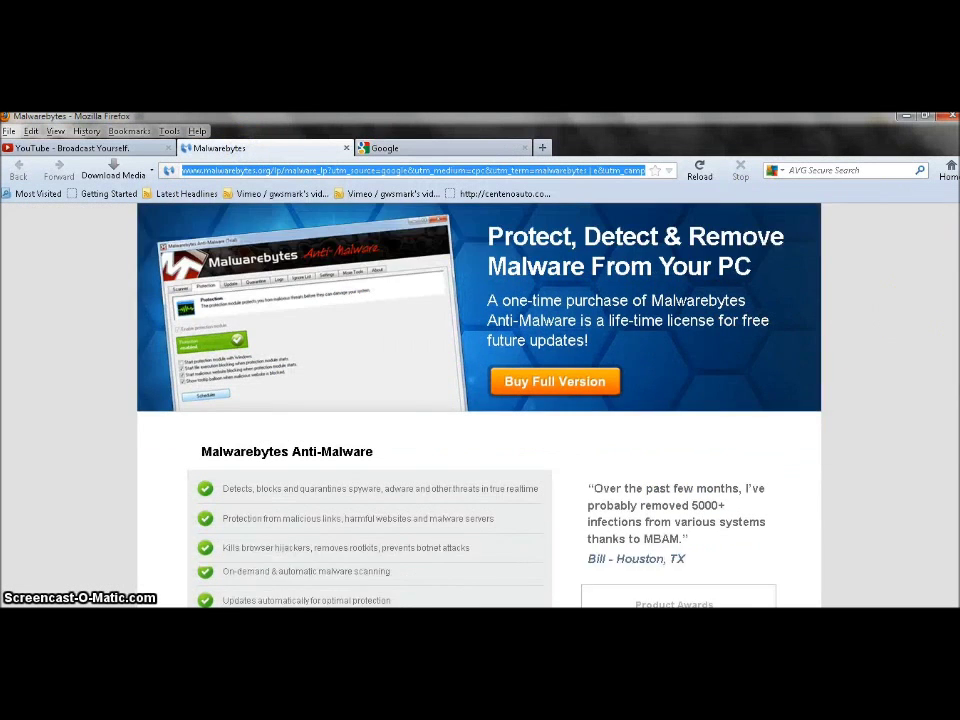
scroll(454, 540, "down", 5)
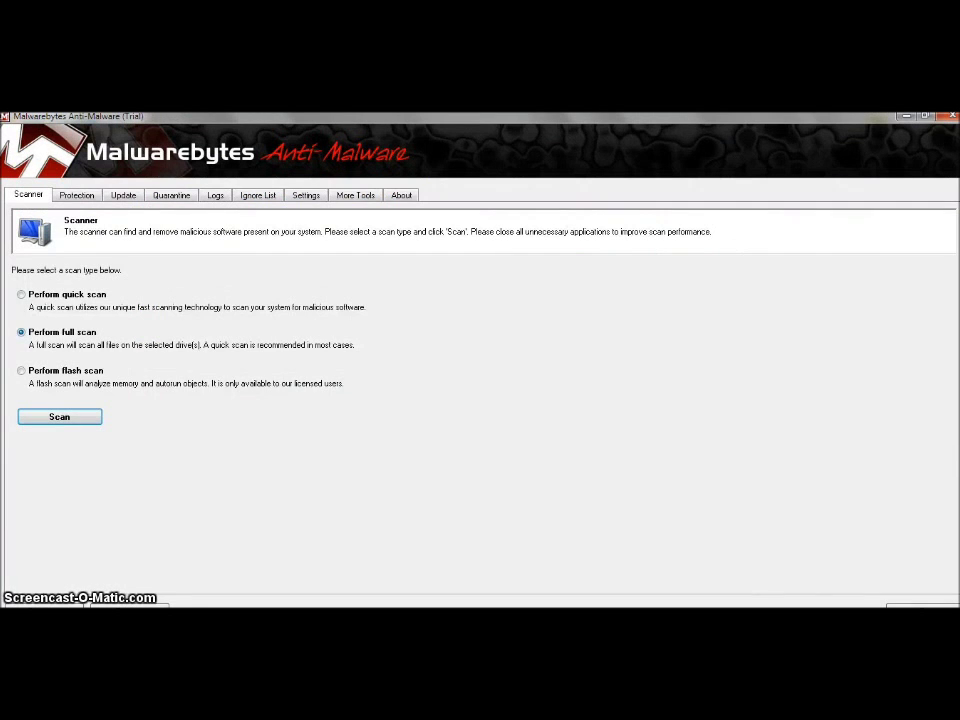
Step: Launch Perform full scan and begin scanning the checked drives C:, D: and Q:
key("Return")
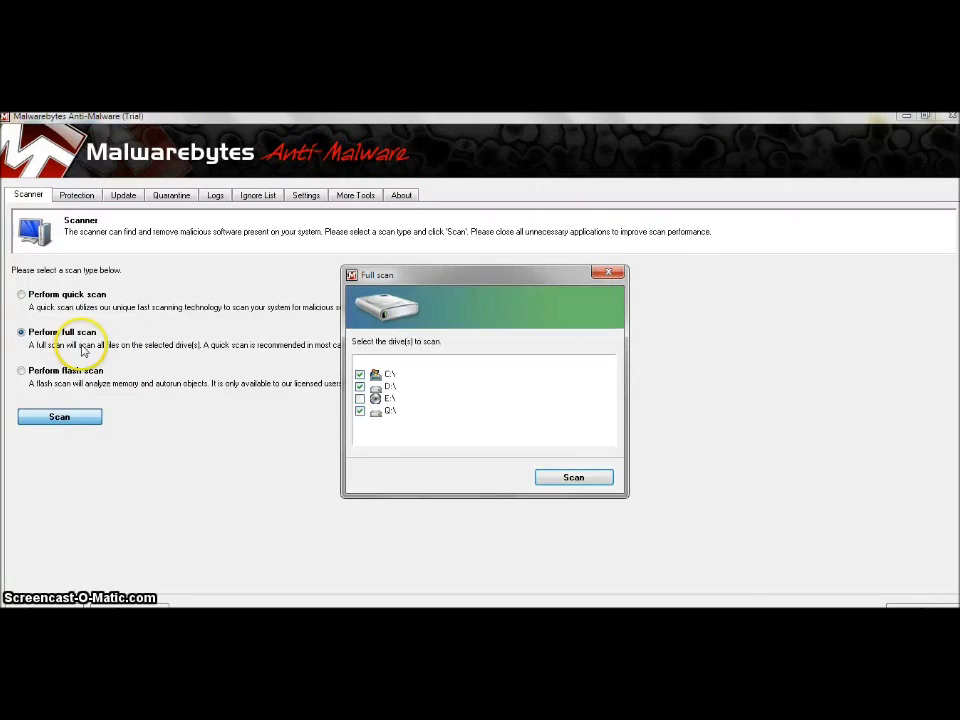
left_click(574, 478)
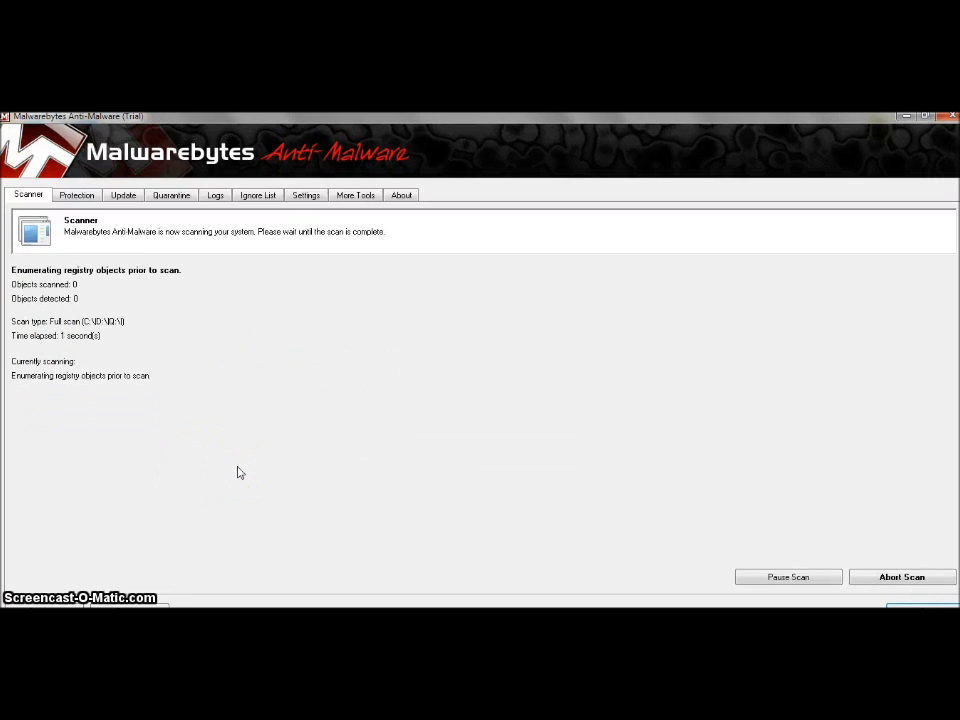